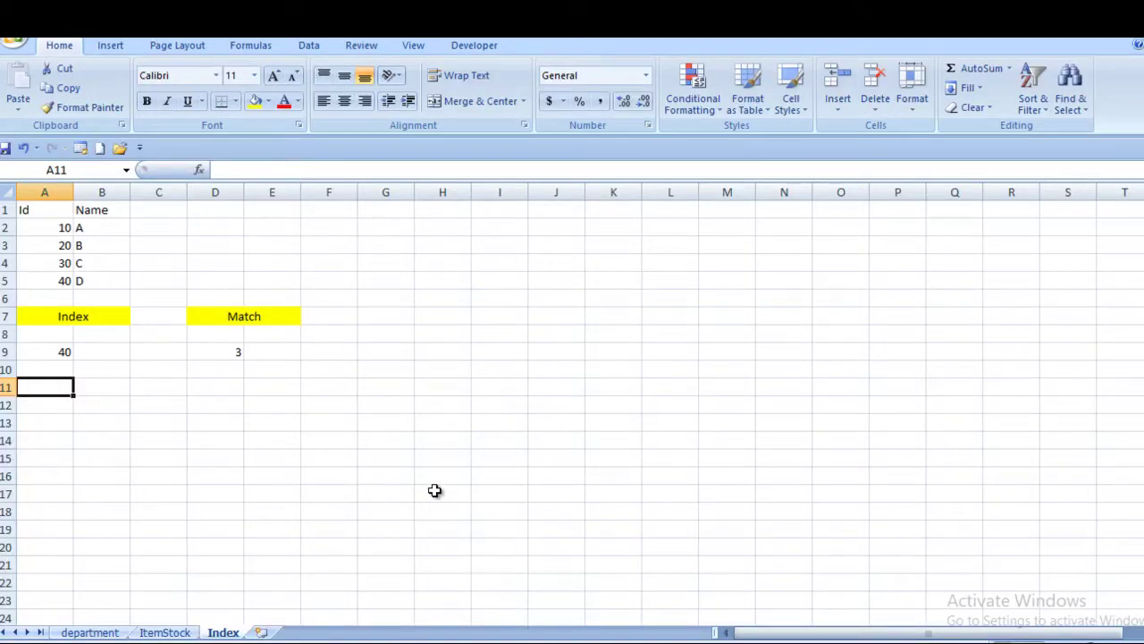
# Enter =MATCH("B",B1:B5,0) in D10, returning 3 as B's position in the Name column.
pyautogui.press('Up')
pyautogui.press('Right')
pyautogui.press('Right')
pyautogui.press('Right')
pyautogui.write('=')
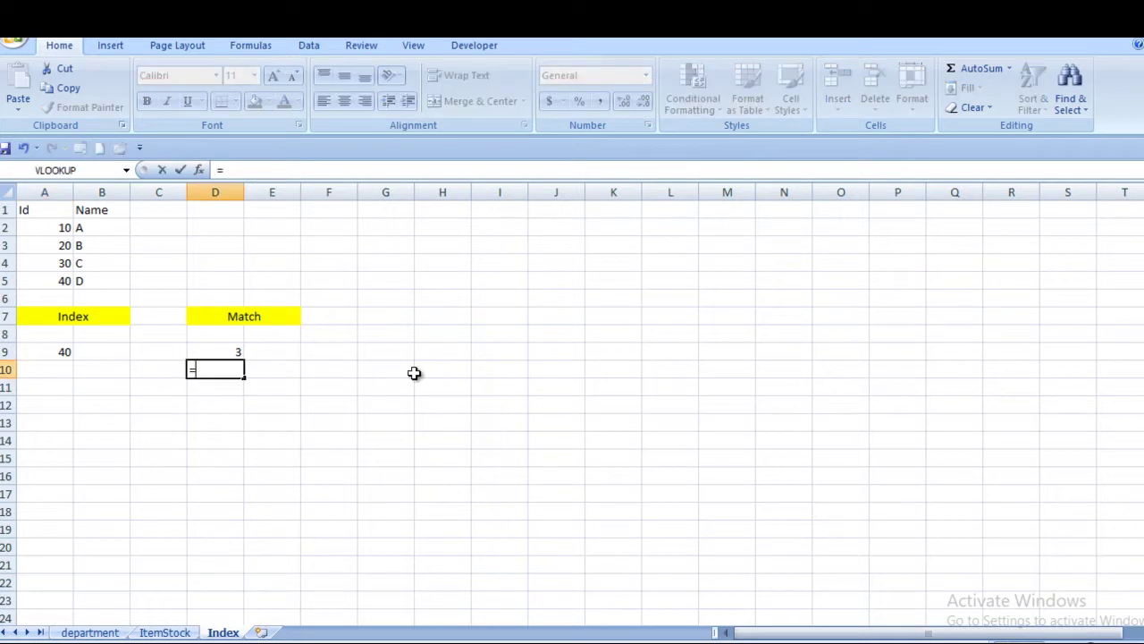
pyautogui.write('MATCH(')
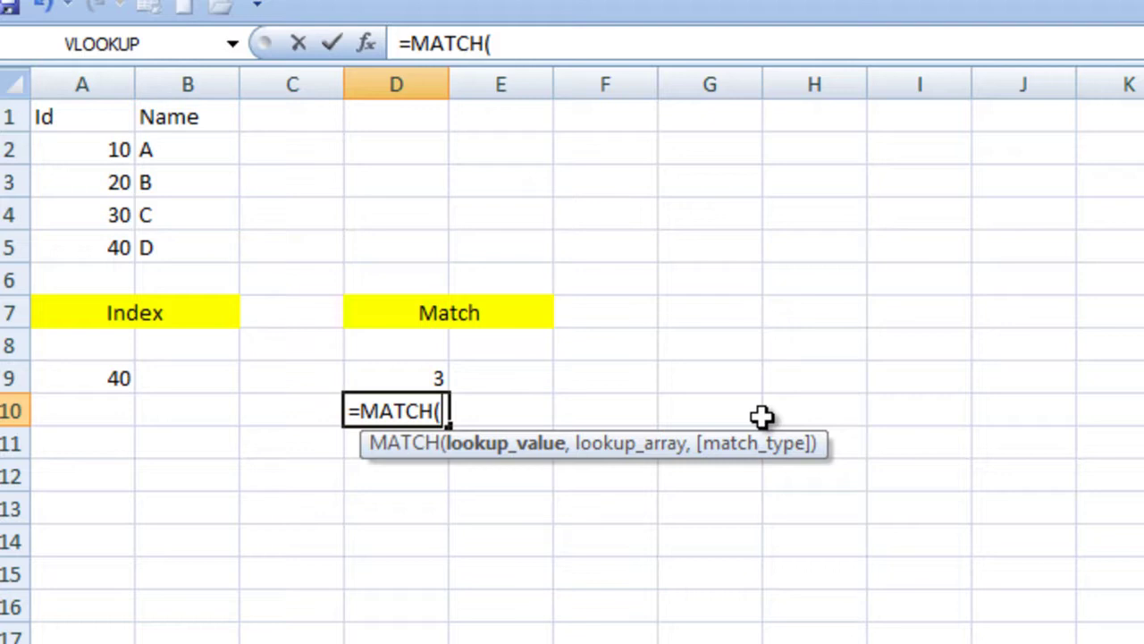
pyautogui.write('"b')
pyautogui.press('BackSpace')
pyautogui.write('B')
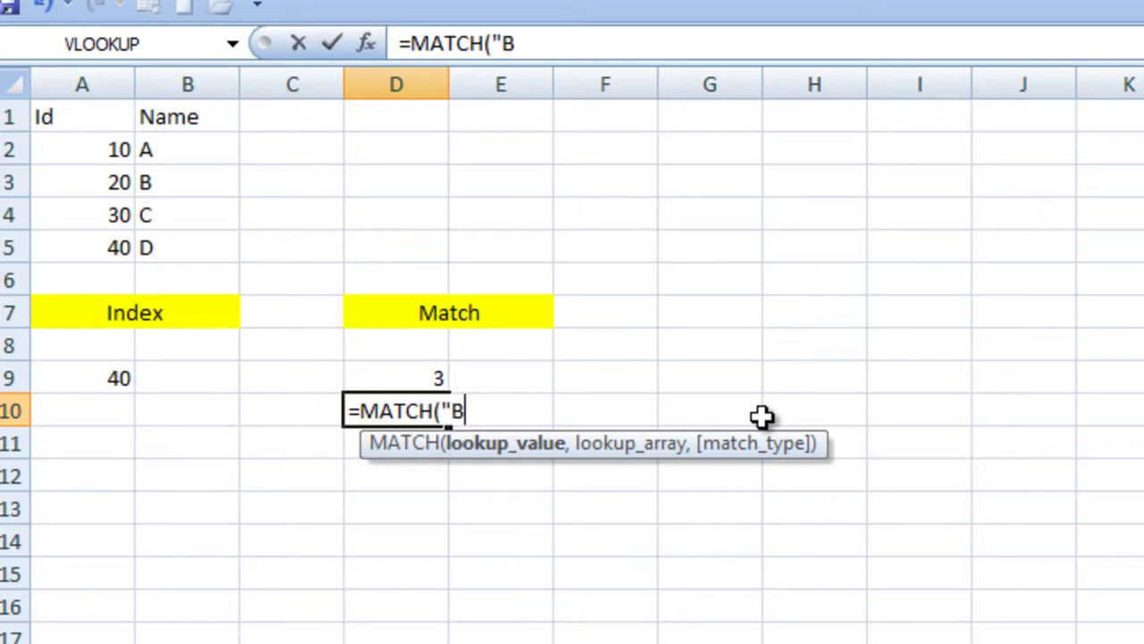
pyautogui.write('",')
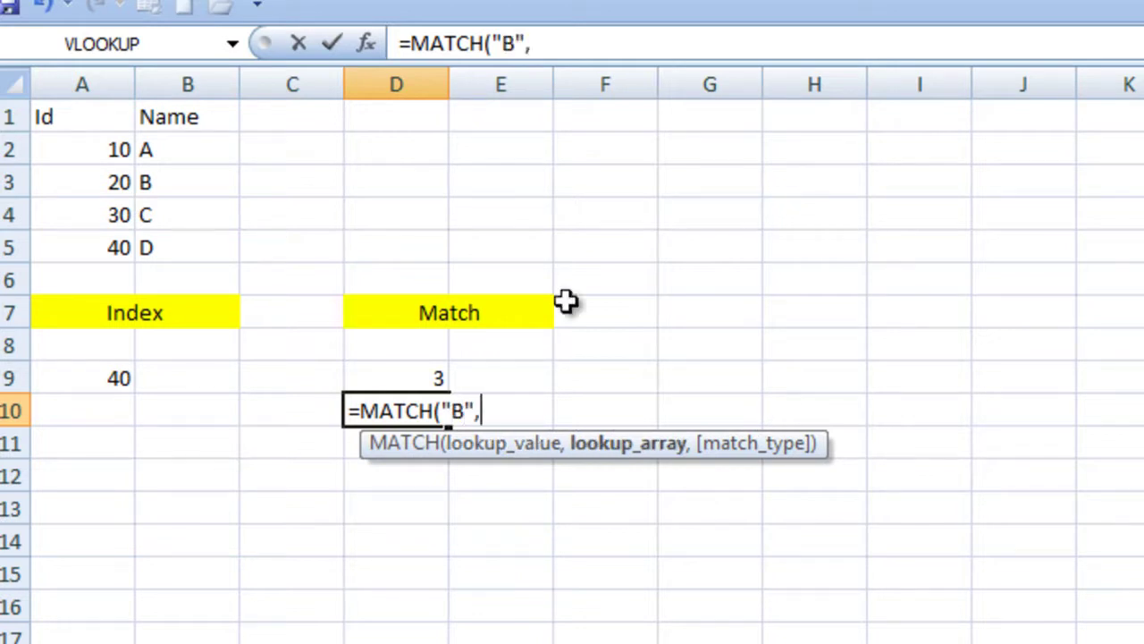
pyautogui.click(191, 123)
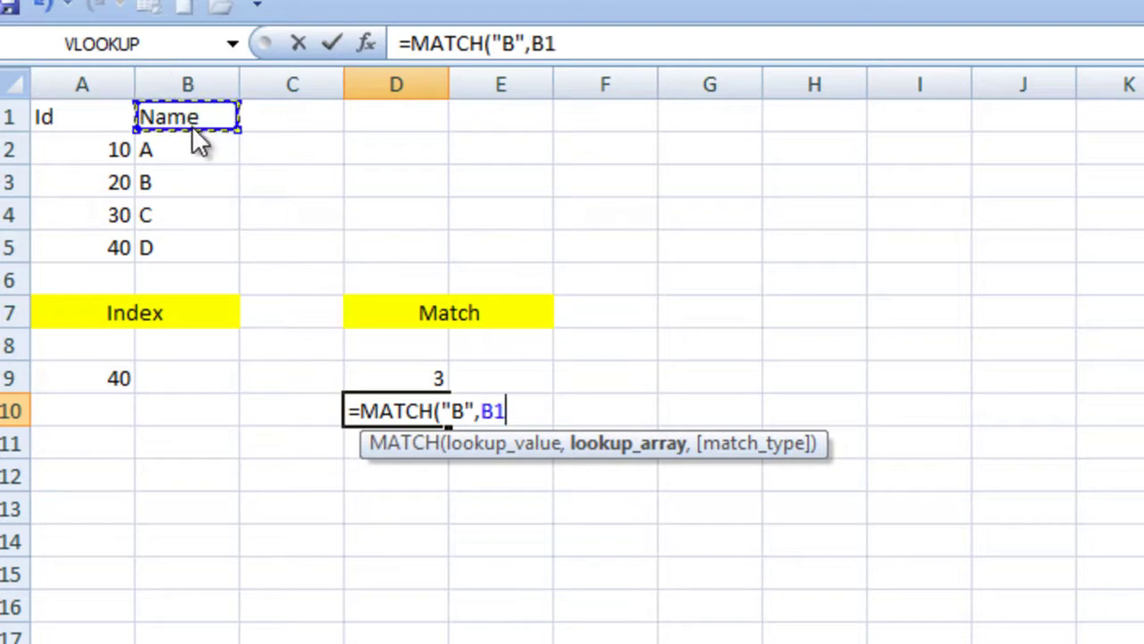
pyautogui.hotkey('shift', 'Down')
pyautogui.hotkey('shift', 'Down')
pyautogui.hotkey('shift', 'Down')
pyautogui.hotkey('shift', 'Down')
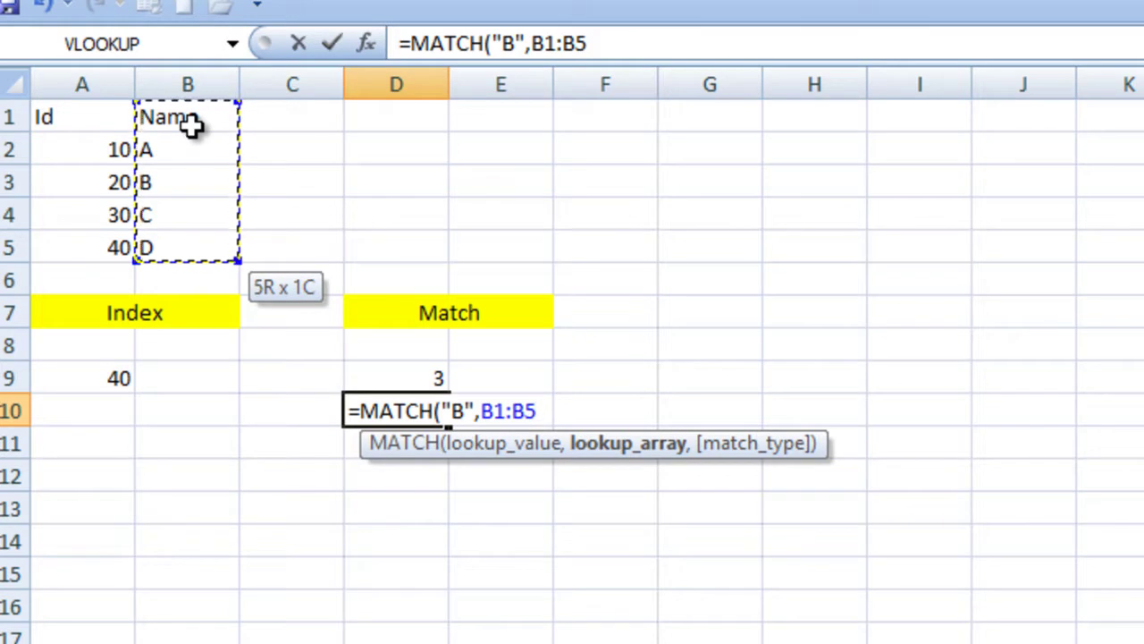
pyautogui.write(',')
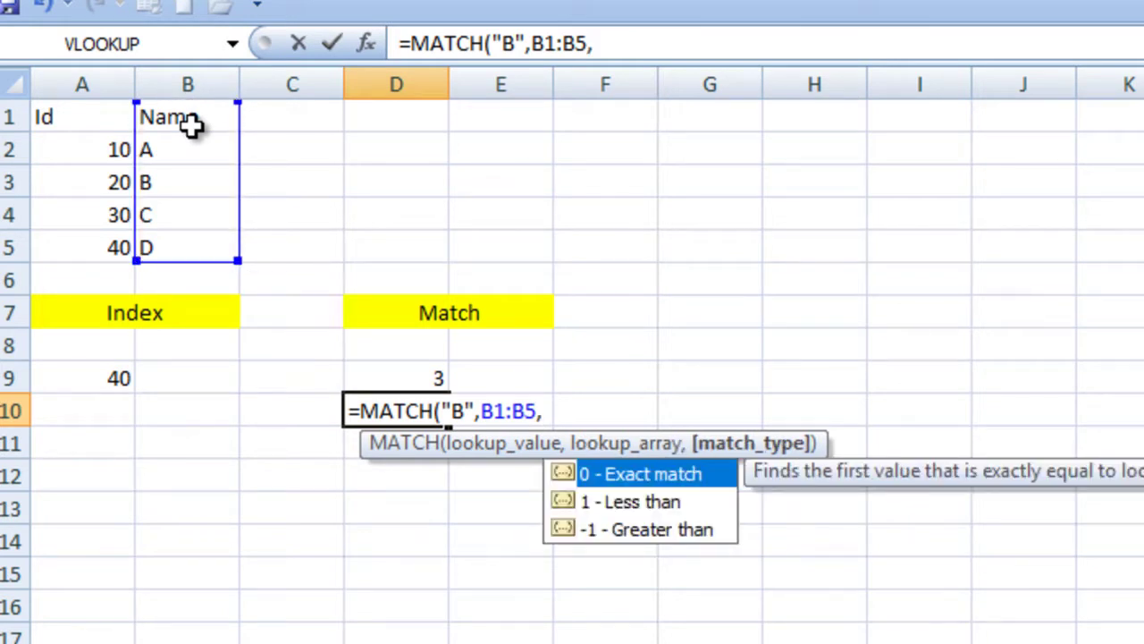
pyautogui.write('0)')
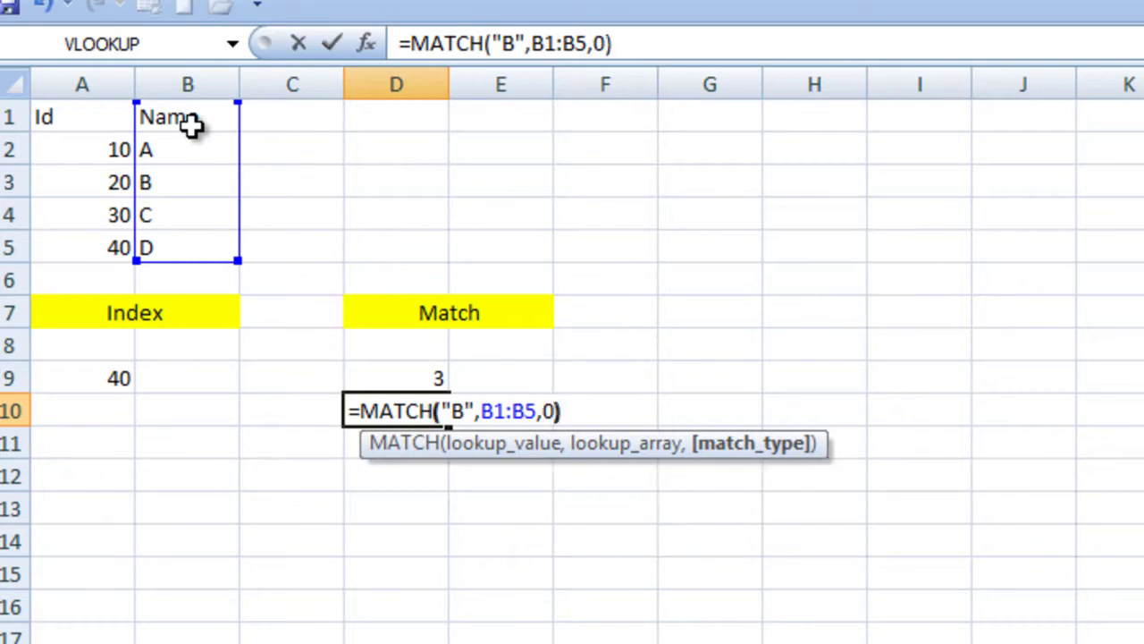
pyautogui.press('Return')
pyautogui.press('Up')
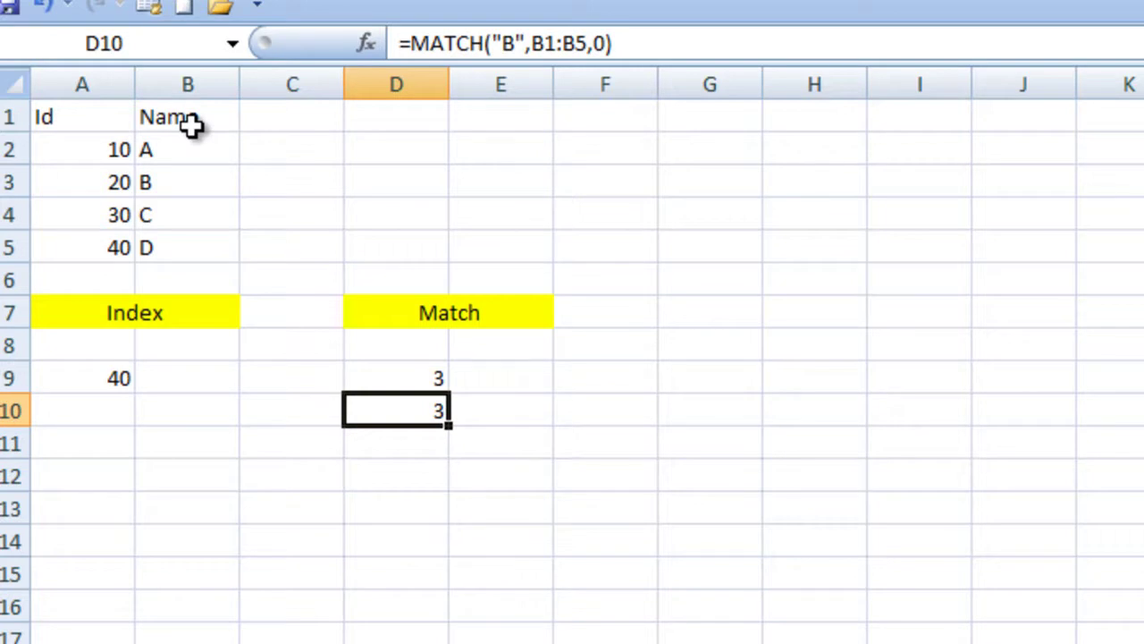
pyautogui.click(191, 126)
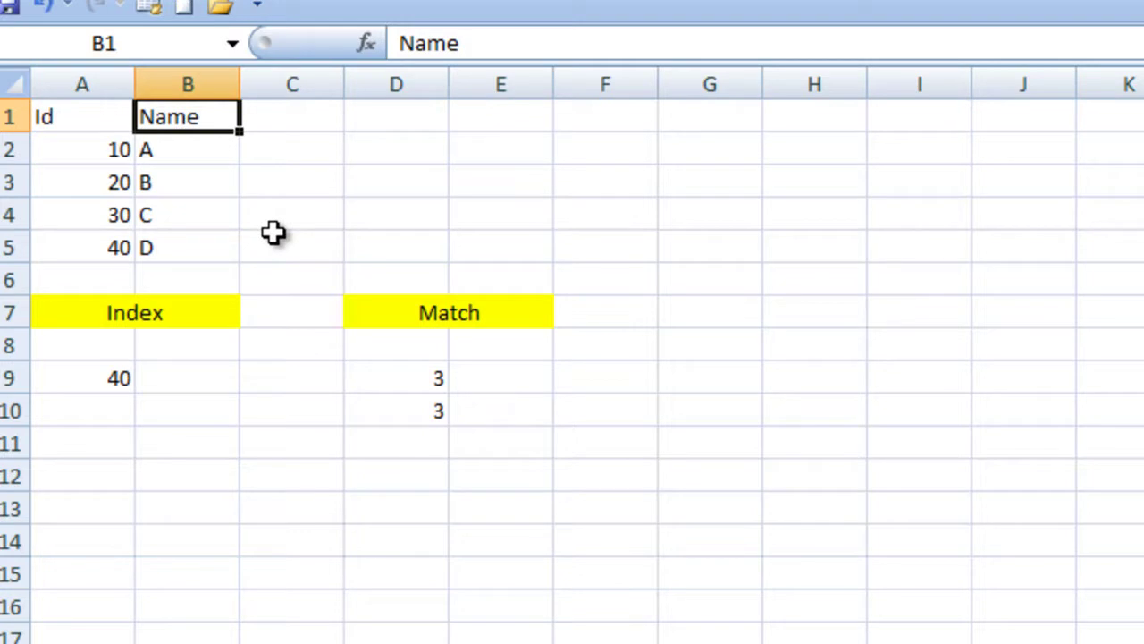
# Enter =INDEX(B1:B5,5) in A10, returning D from cell B5.
pyautogui.press('Down')
pyautogui.press('Down')
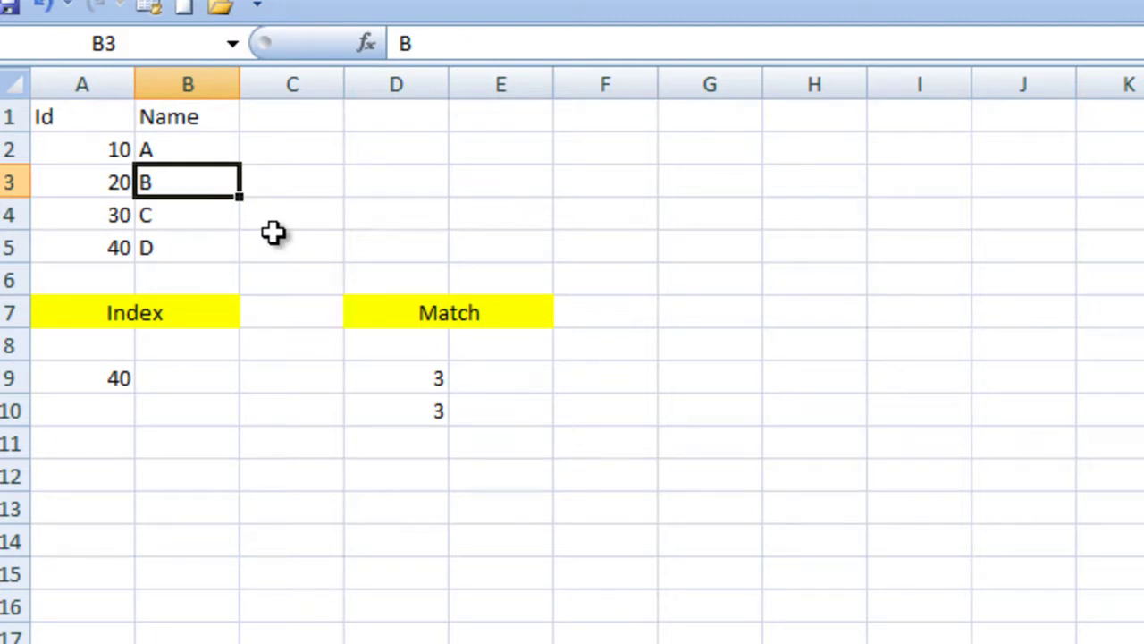
pyautogui.click(100, 413)
pyautogui.write('=INDEX(')
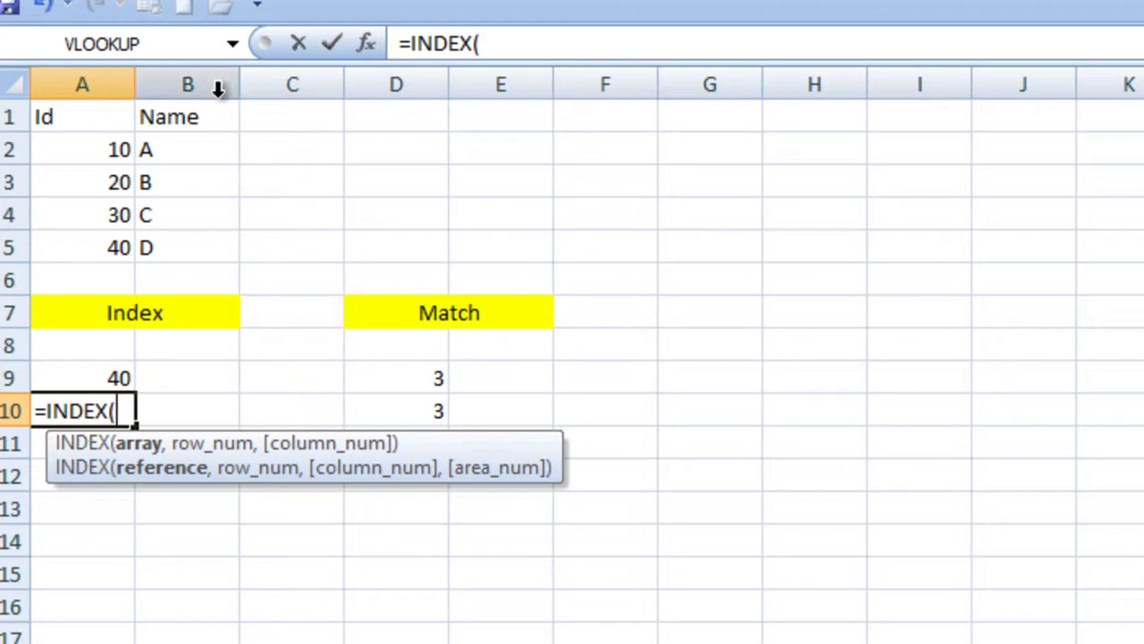
pyautogui.click(194, 119)
pyautogui.hotkey('shift', 'Down')
pyautogui.hotkey('shift', 'Down')
pyautogui.hotkey('shift', 'Down')
pyautogui.hotkey('shift', 'Down')
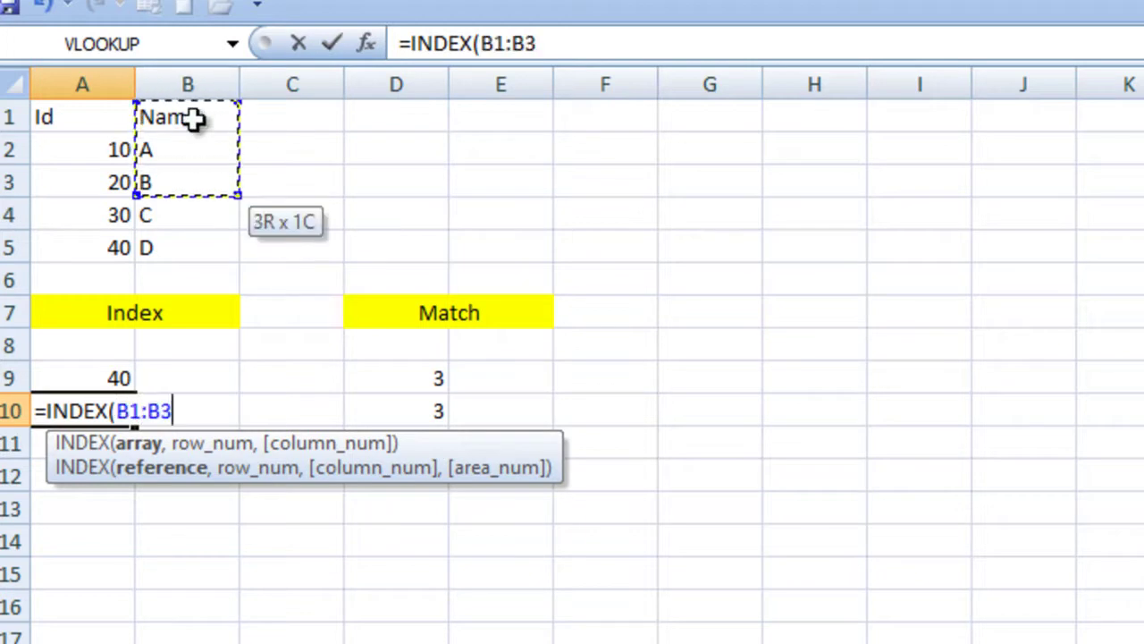
pyautogui.write(',')
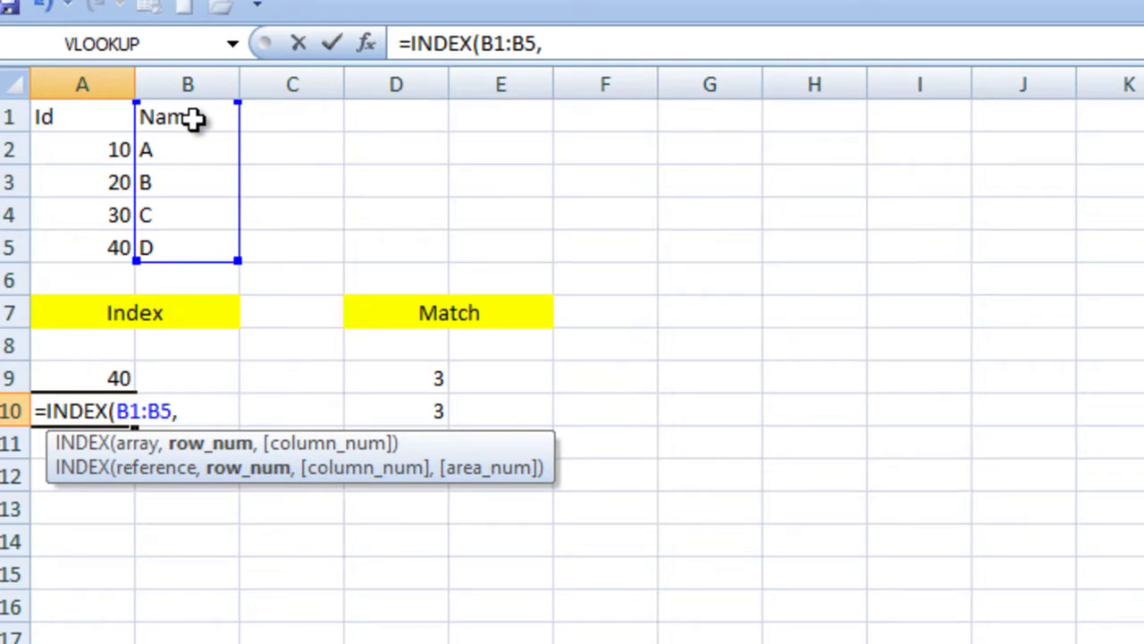
pyautogui.write('5)')
pyautogui.press('Return')
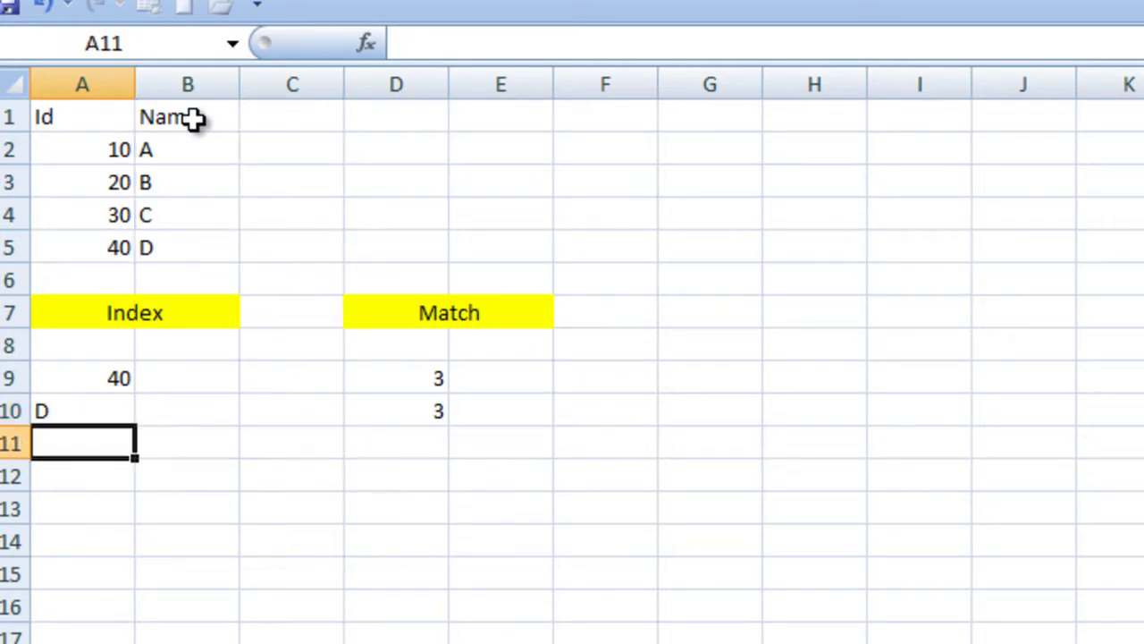
pyautogui.press('Up')
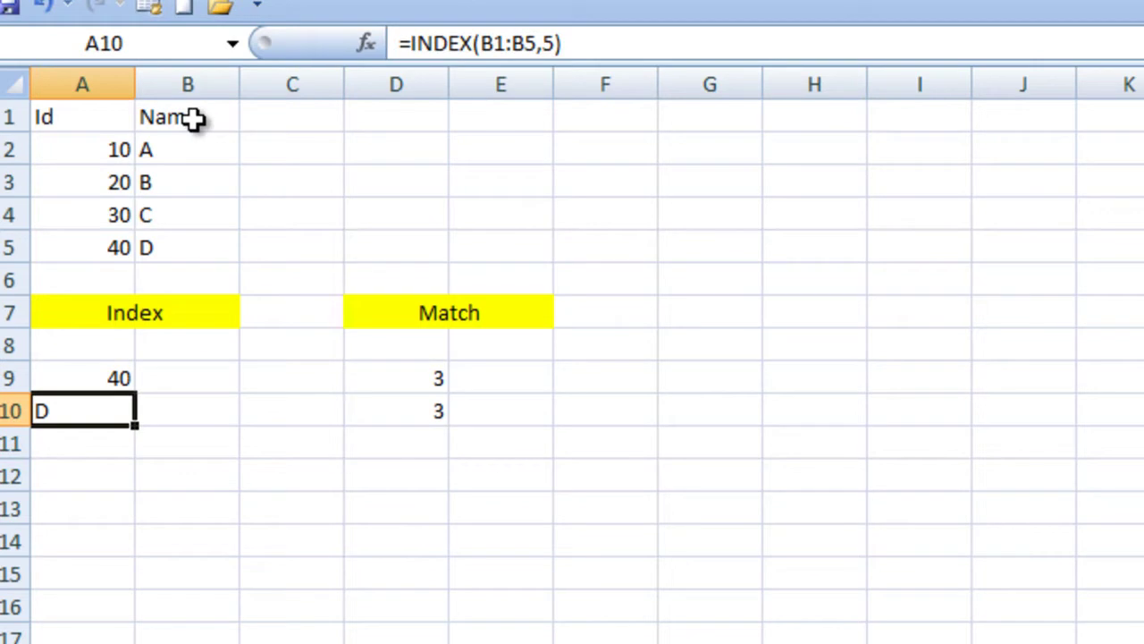
pyautogui.click(150, 248)
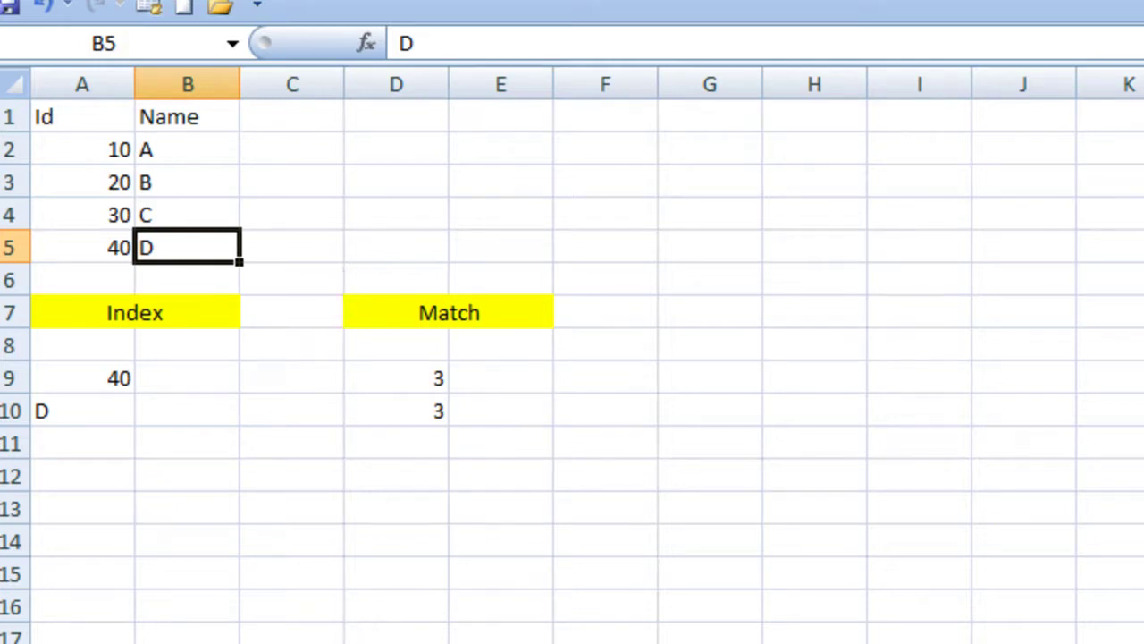
# On the department sheet, enter =MATCH(A:A,ItemStock!B:B,0) in D2.
pyautogui.hotkey('ctrl', 'pagedown')
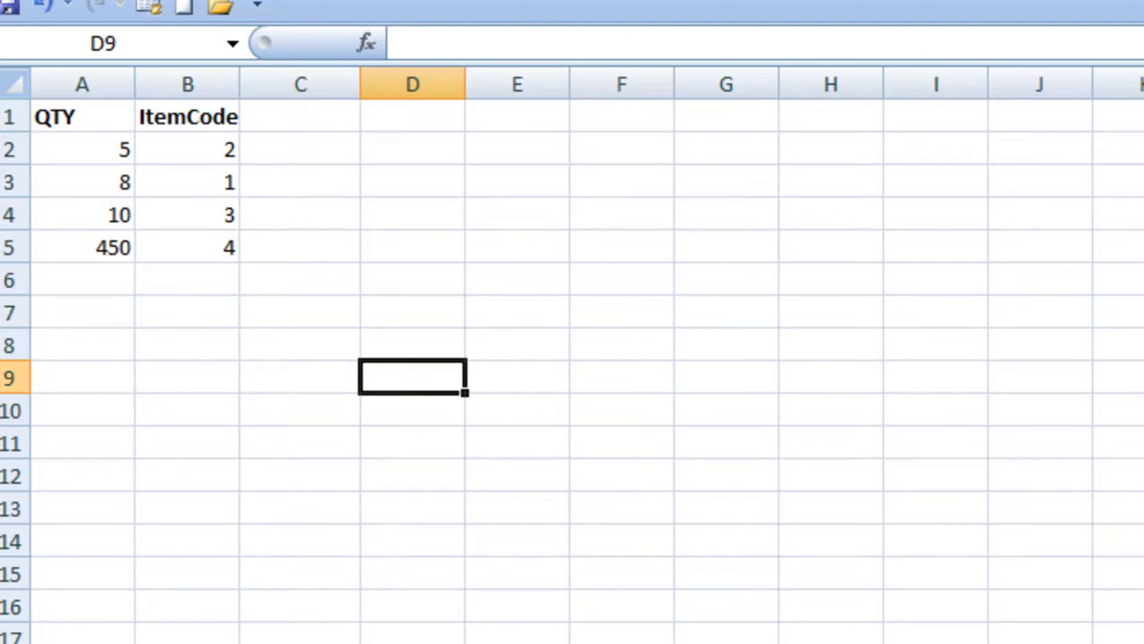
pyautogui.hotkey('ctrl', 'pageup')
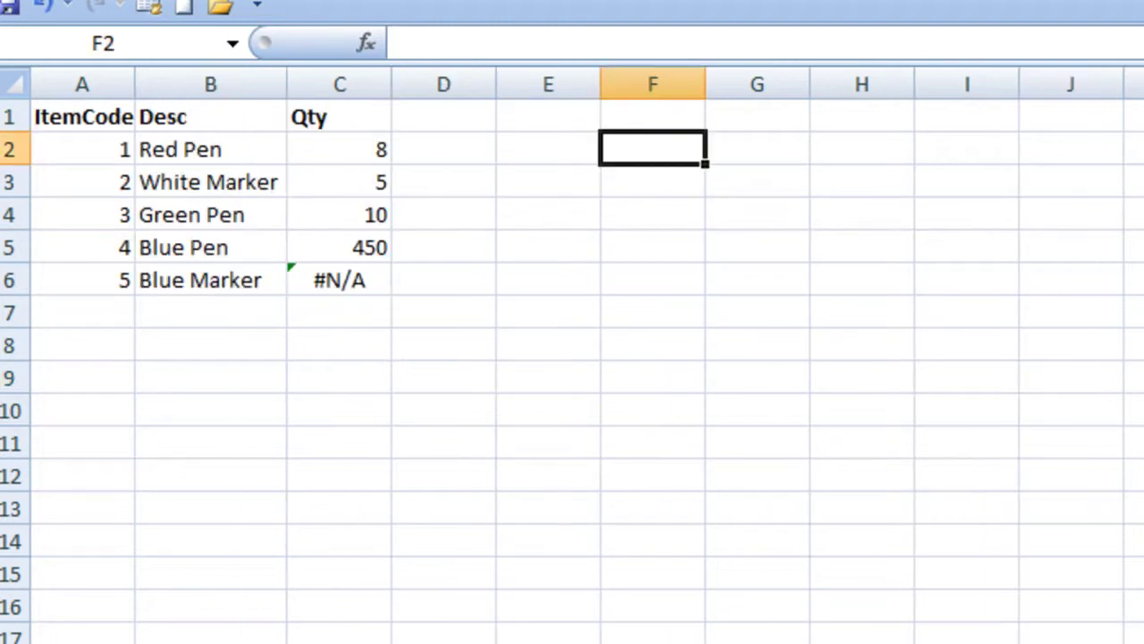
pyautogui.click(436, 161)
pyautogui.write('=')
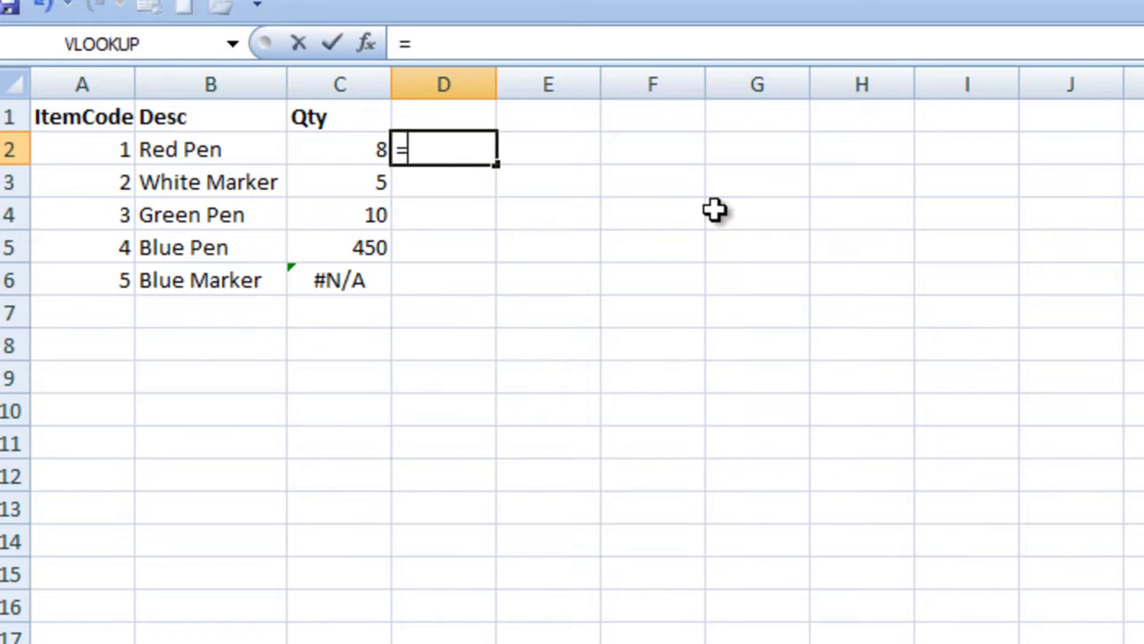
pyautogui.write('MATCH(')
pyautogui.press('Left')
pyautogui.press('Left')
pyautogui.press('Left')
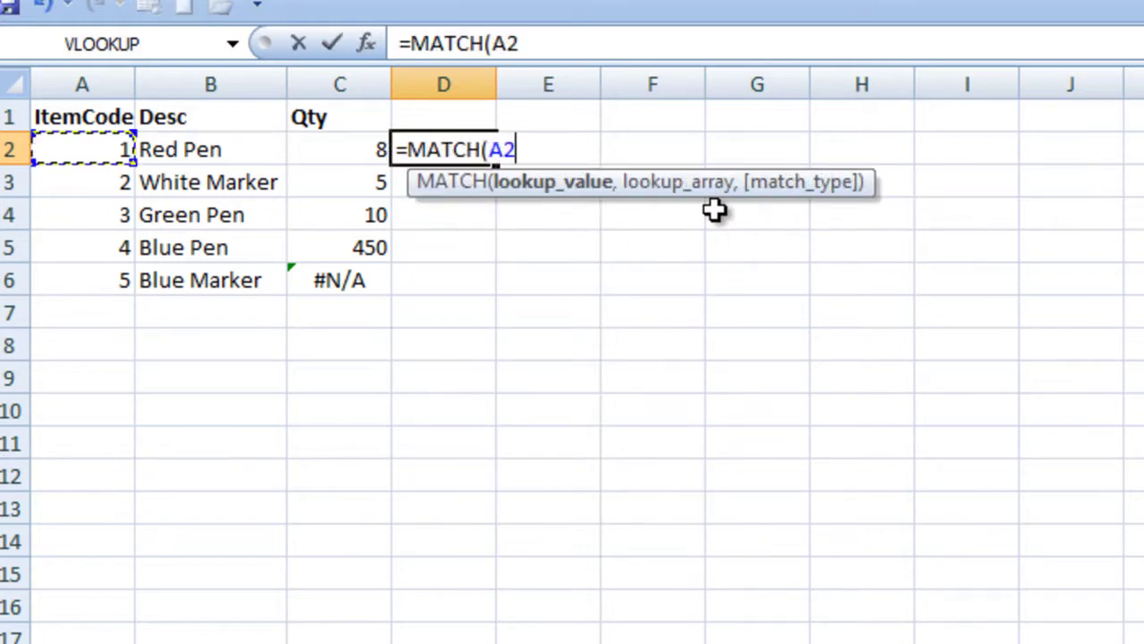
pyautogui.click(111, 80)
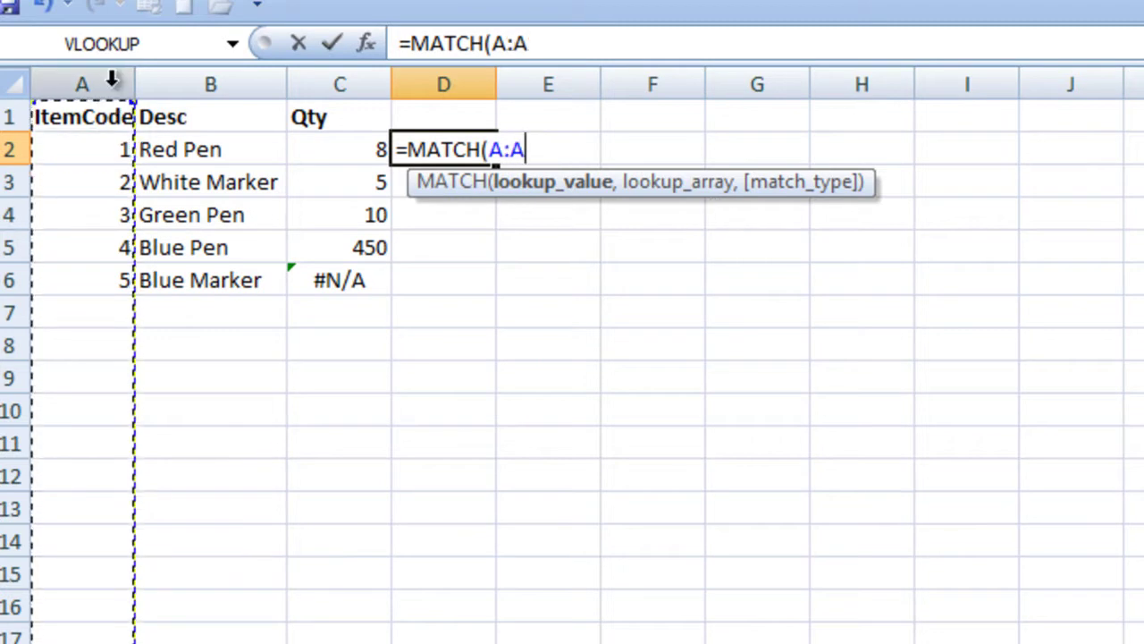
pyautogui.write(',')
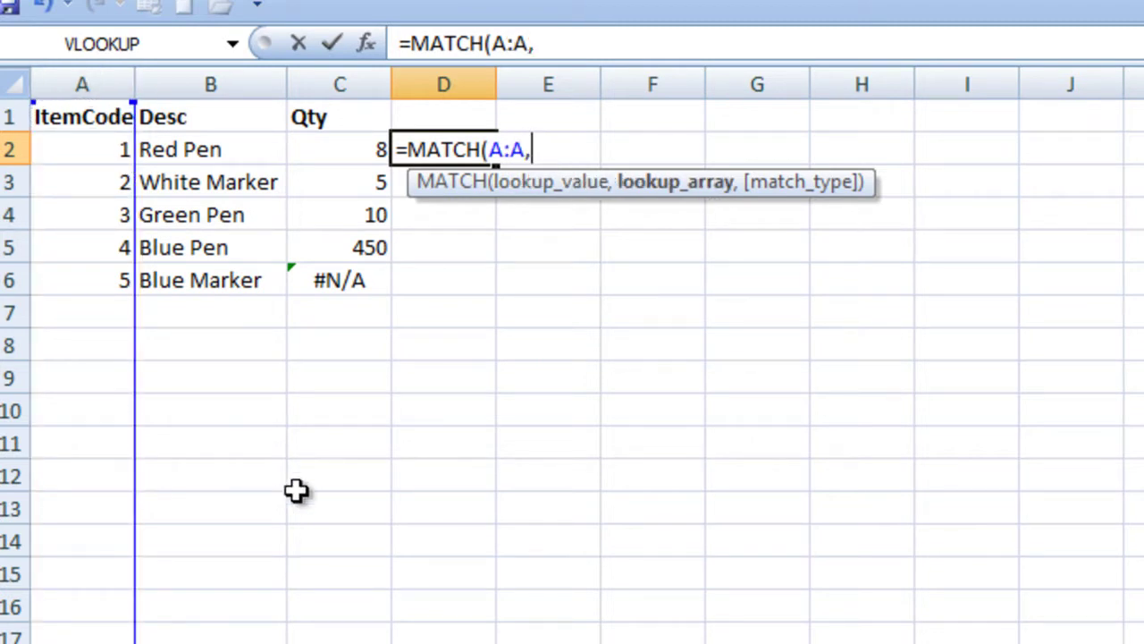
pyautogui.hotkey('ctrl', 'pagedown')
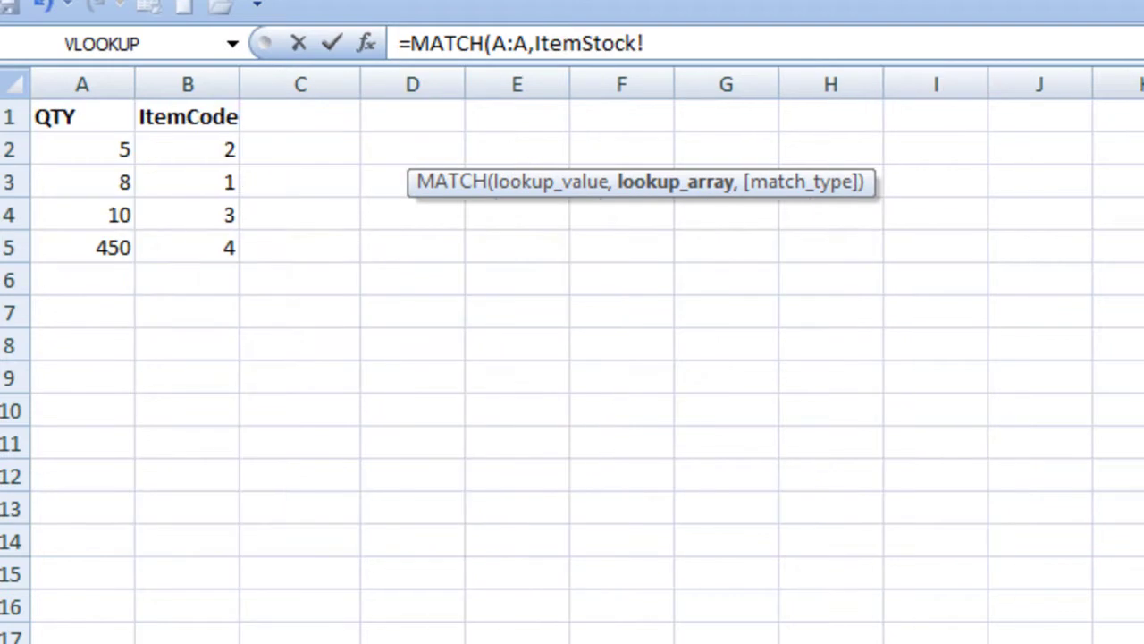
pyautogui.click(174, 66)
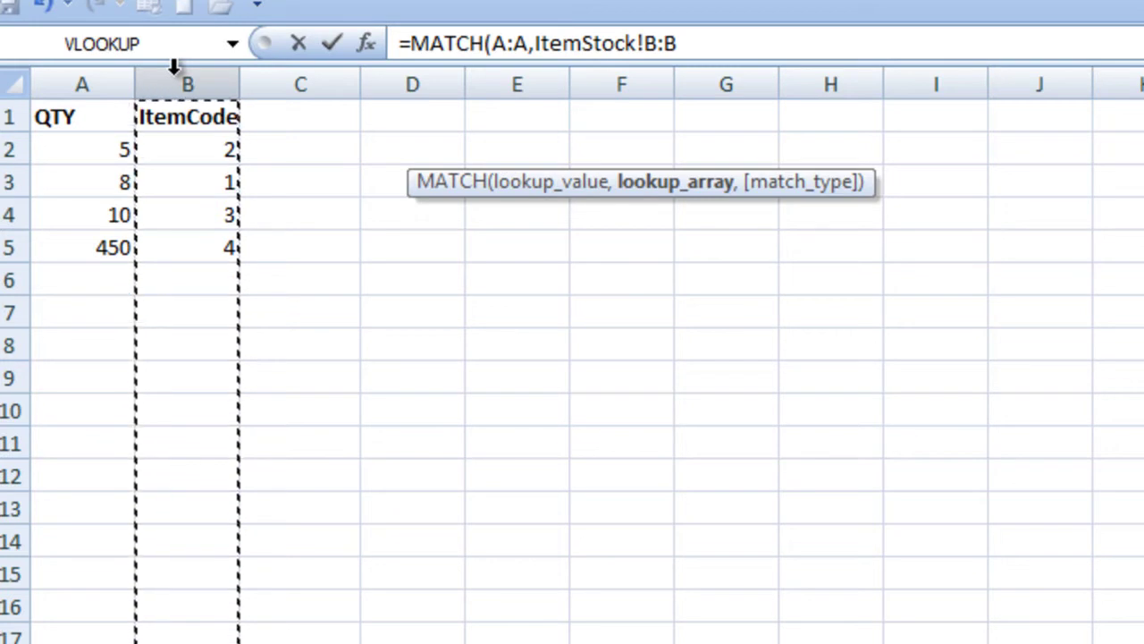
pyautogui.write(',0')
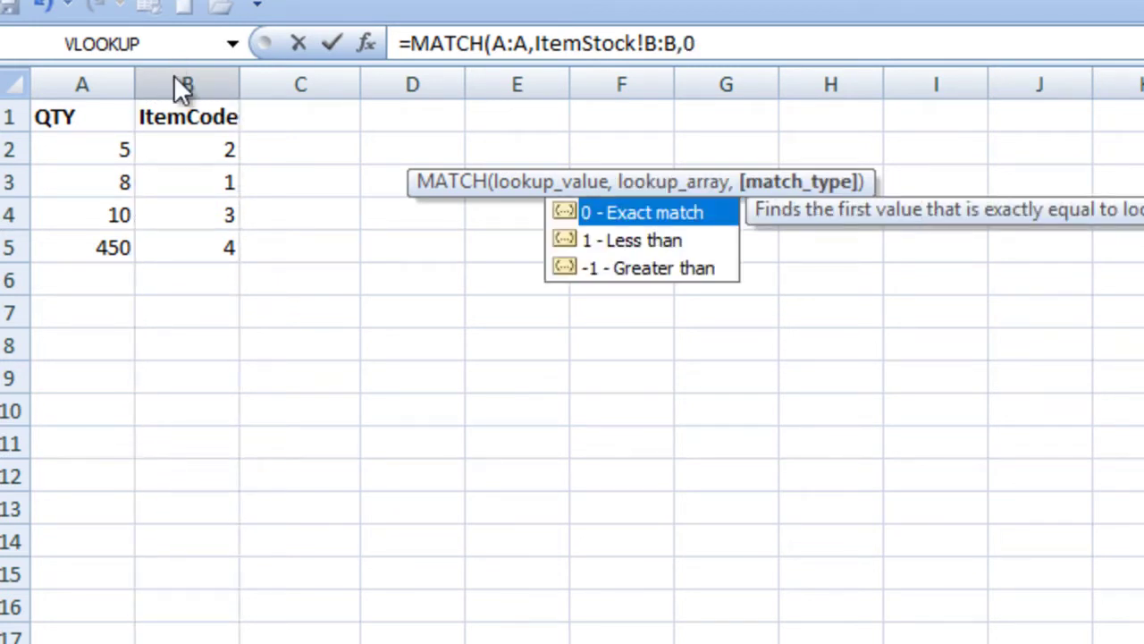
pyautogui.press('Return')
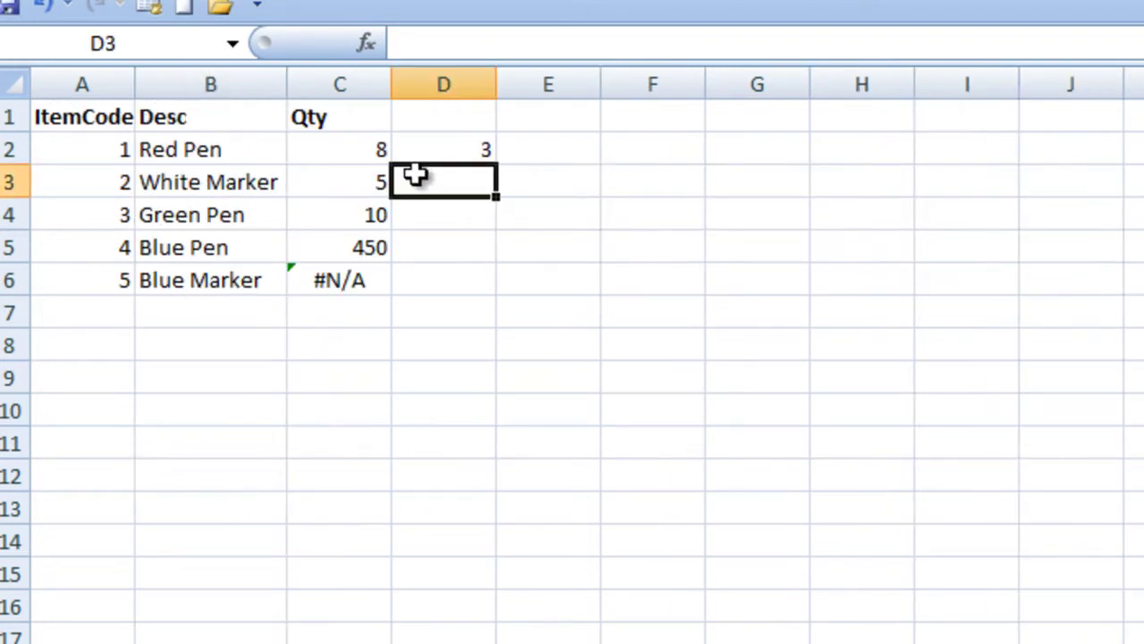
# Fill the MATCH formula down to D6, giving 3, 2, 4, 5 and #N/A.
pyautogui.click(447, 149)
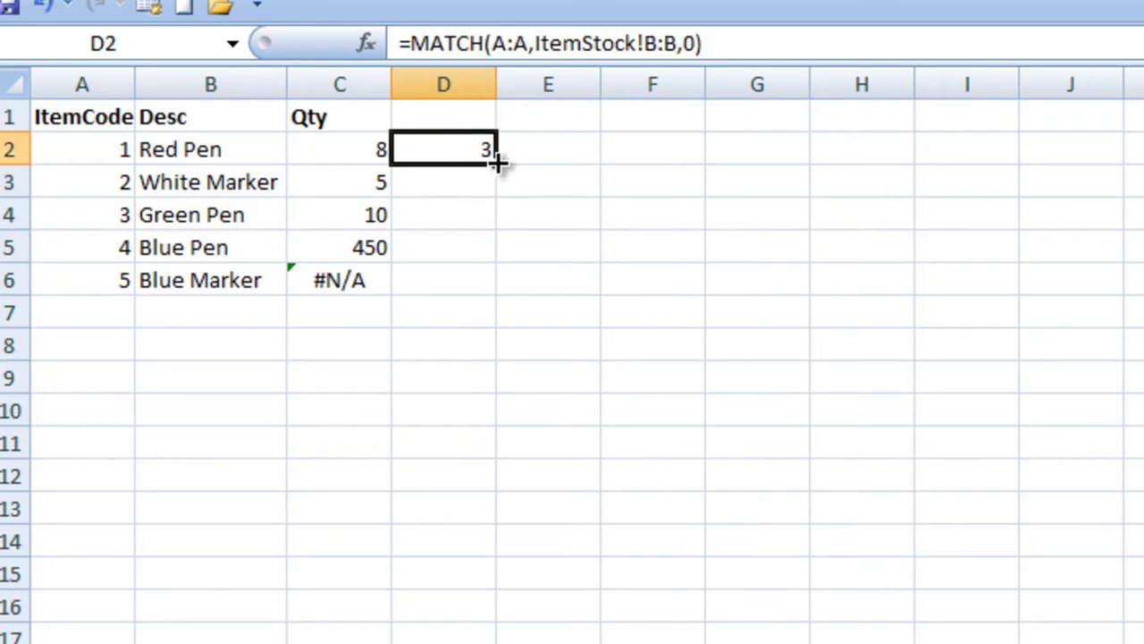
pyautogui.doubleClick(497, 165)
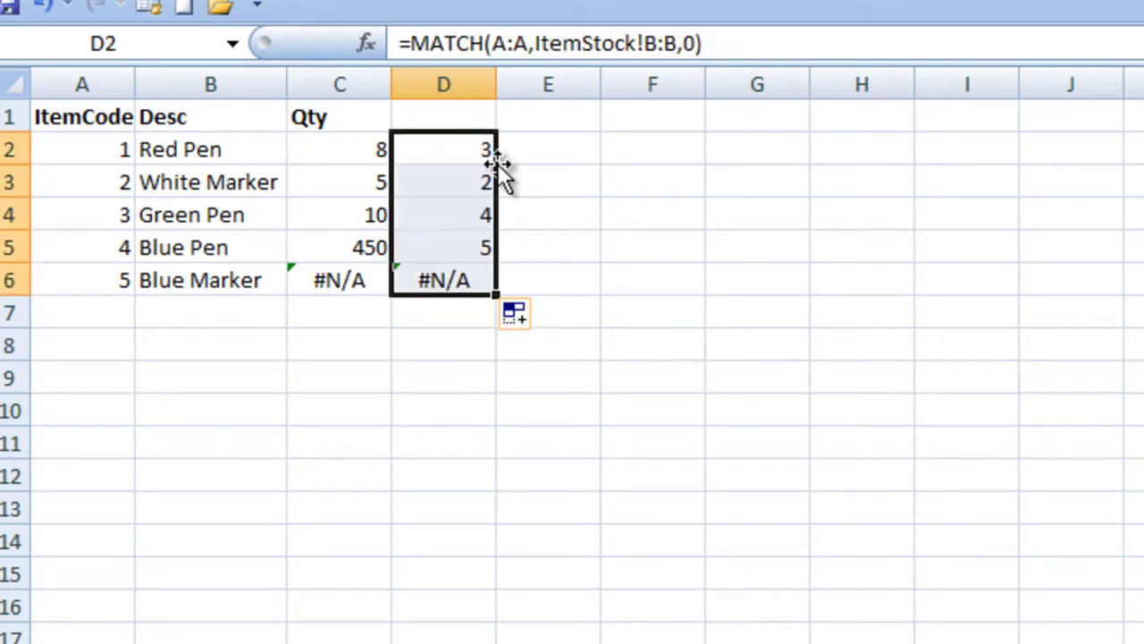
pyautogui.click(554, 149)
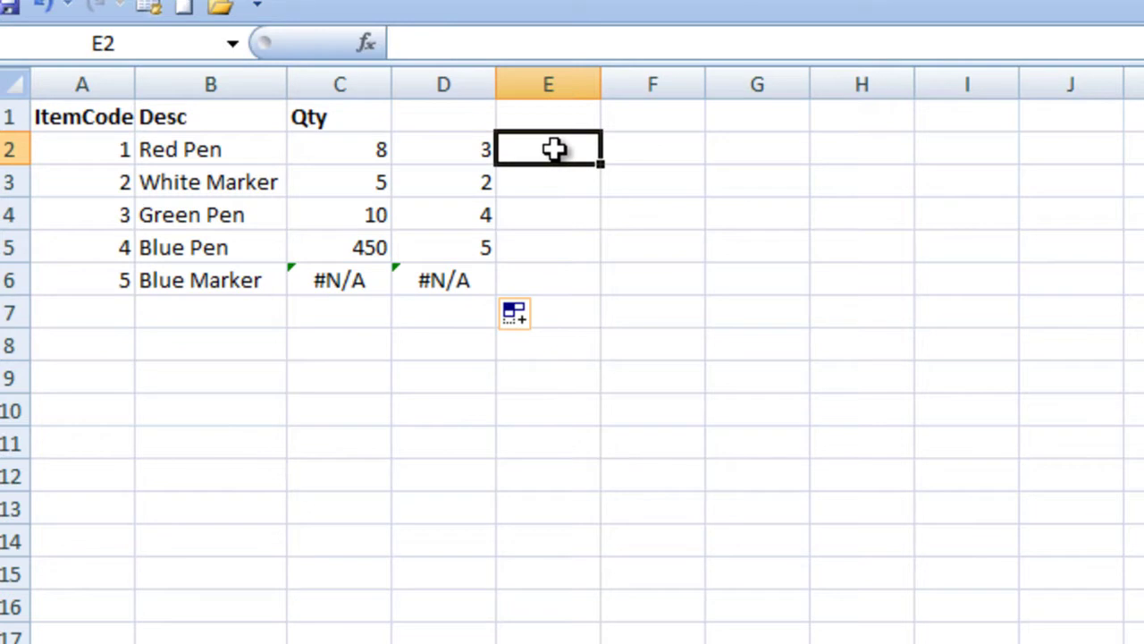
# Enter =INDEX(ItemStock!A:A,department!D:D) in E2, returning quantity 8.
pyautogui.write('=INDEX')
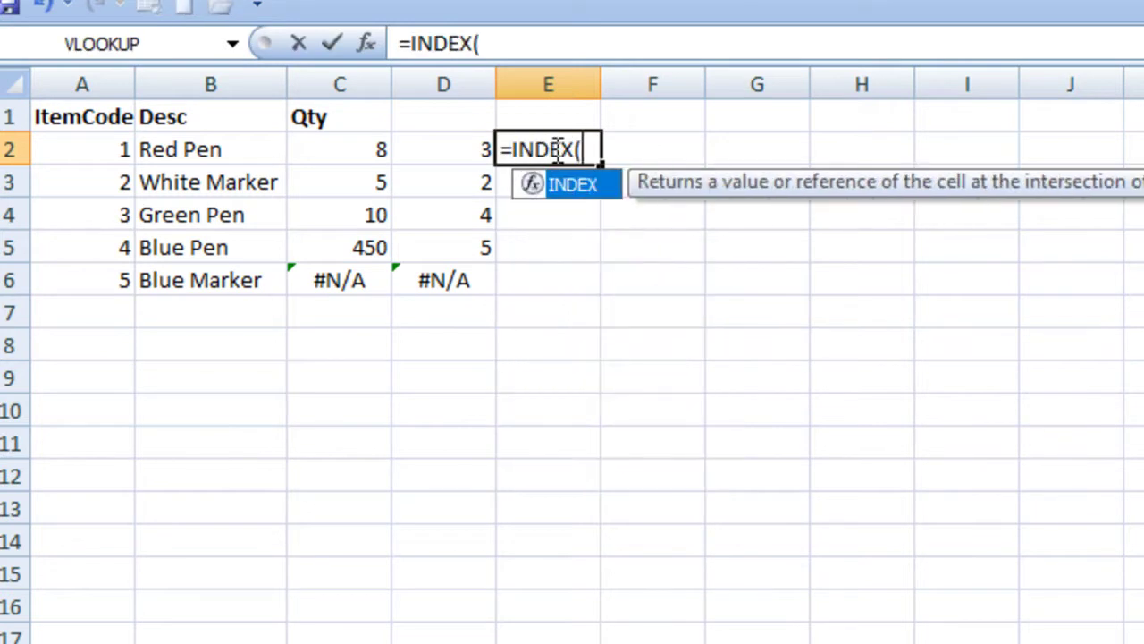
pyautogui.write('(')
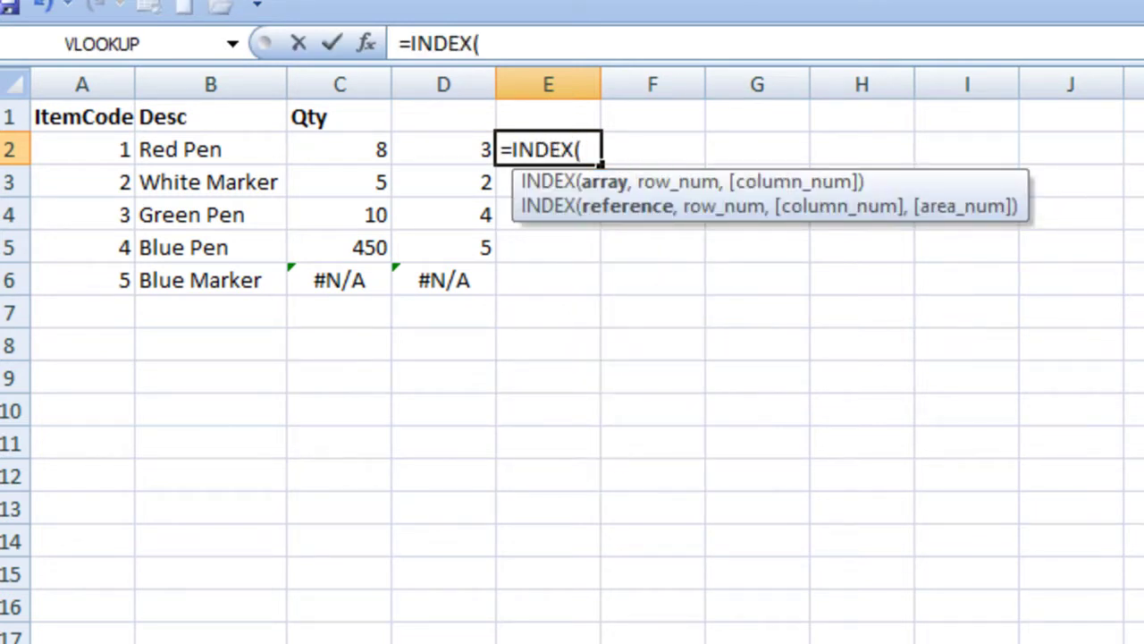
pyautogui.hotkey('ctrl', 'pagedown')
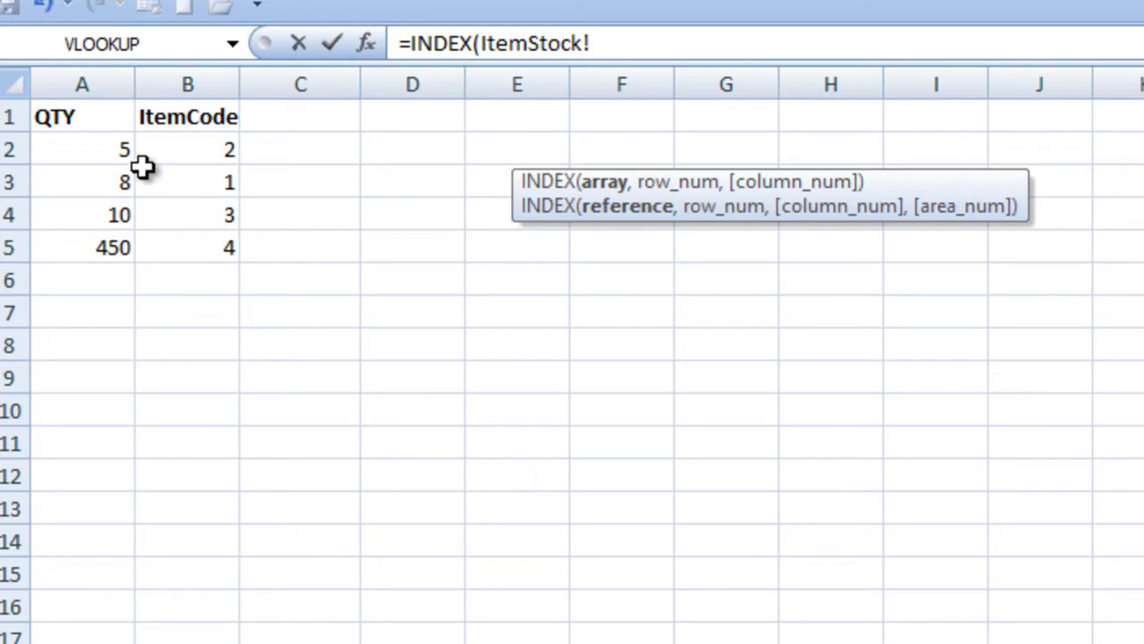
pyautogui.click(85, 82)
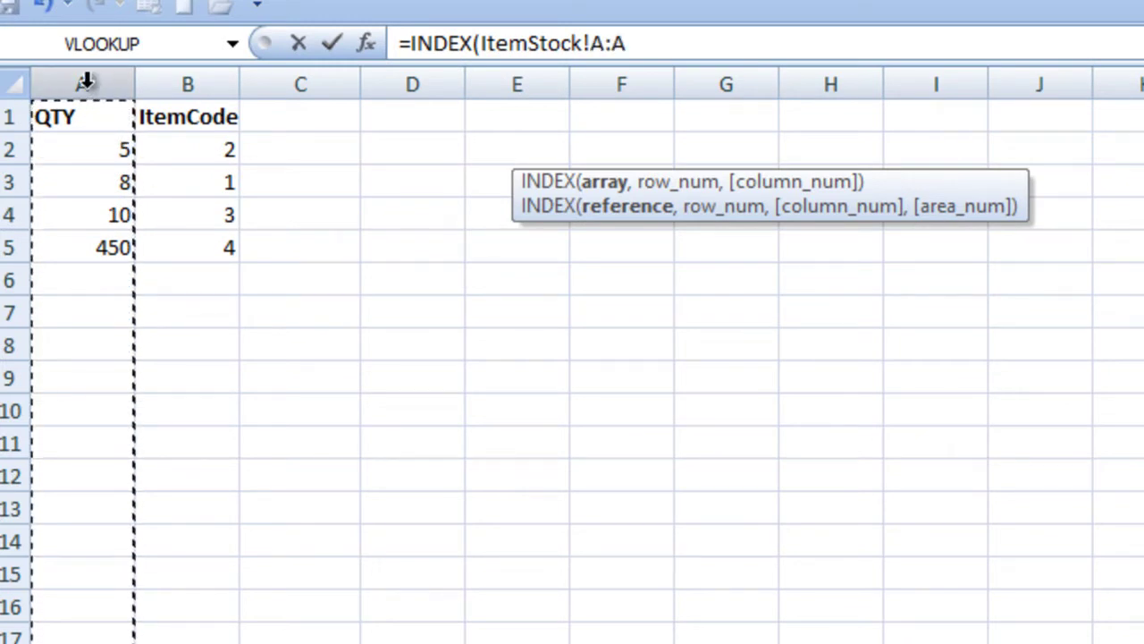
pyautogui.write(',')
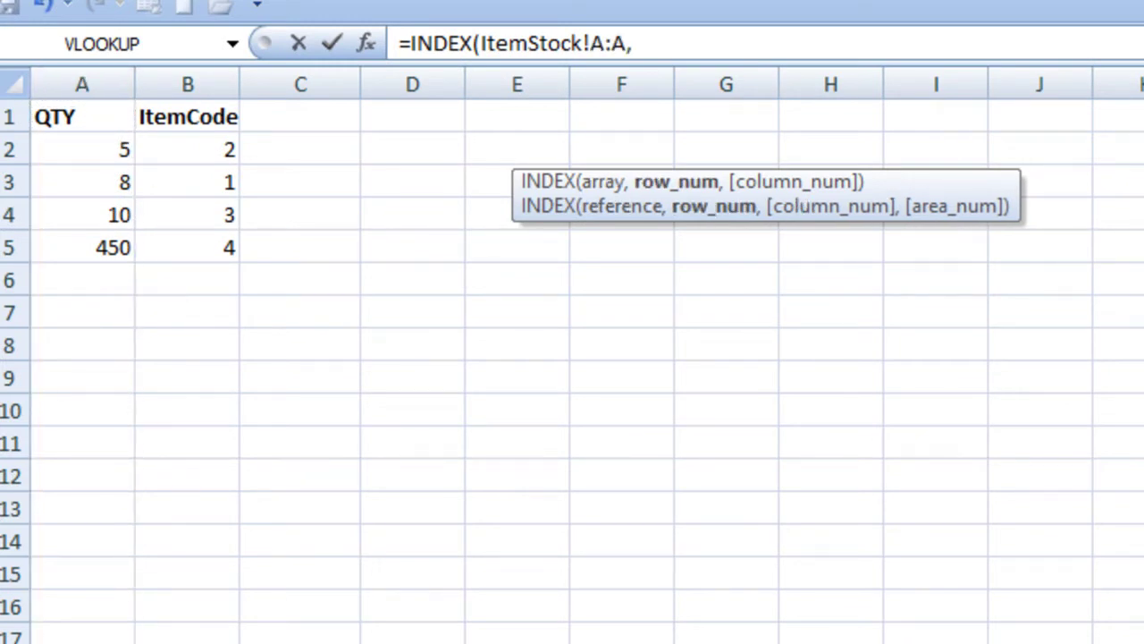
pyautogui.hotkey('ctrl', 'pageup')
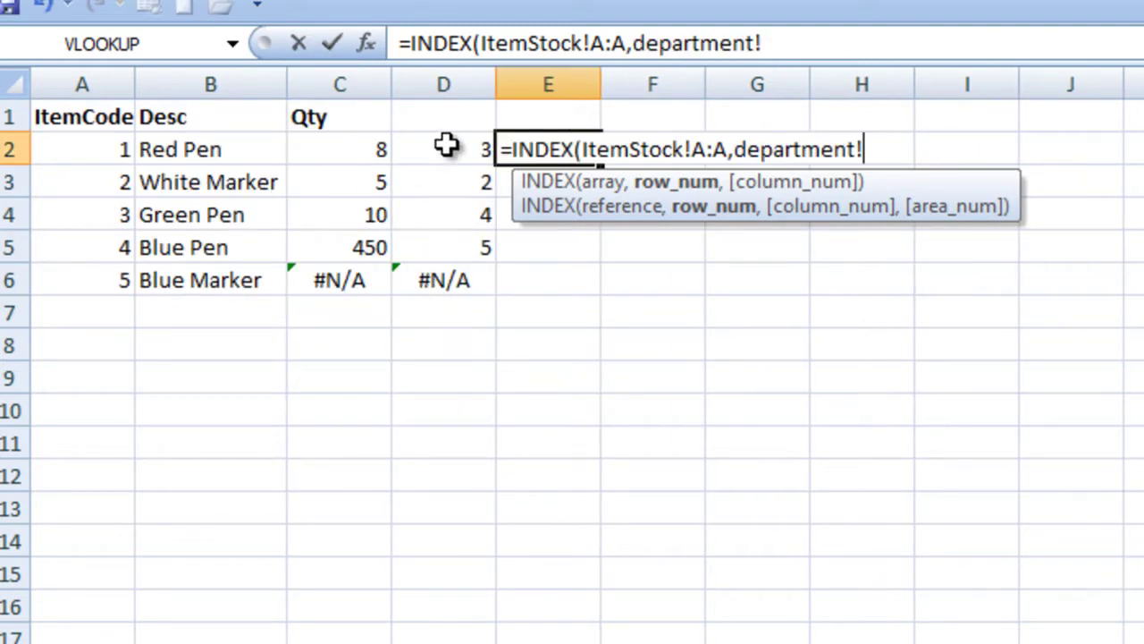
pyautogui.click(447, 83)
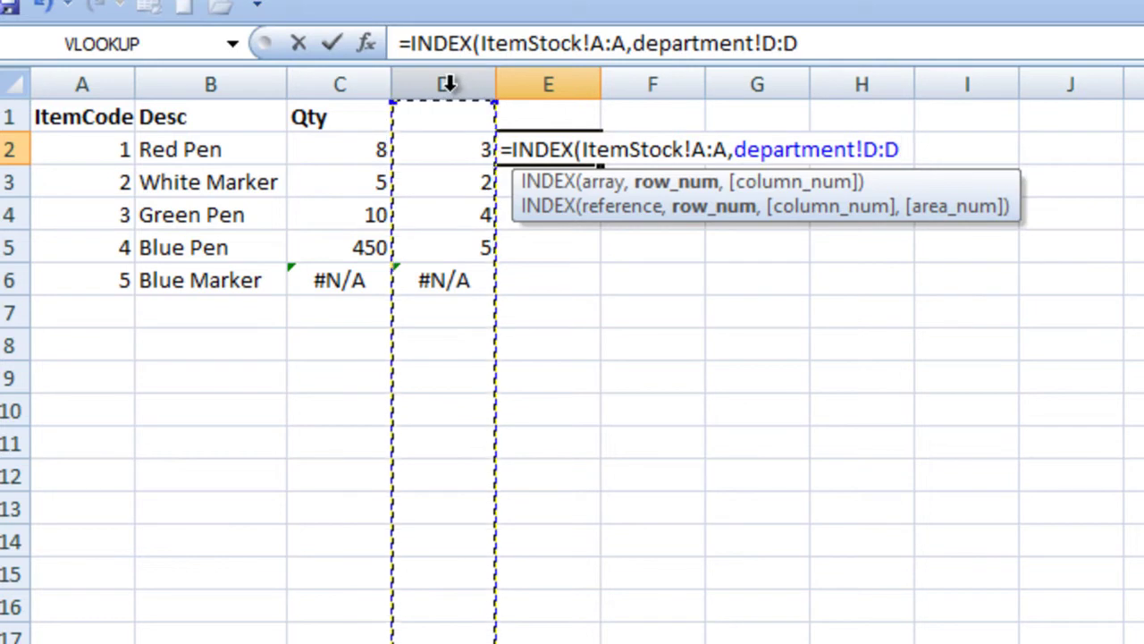
pyautogui.write(',')
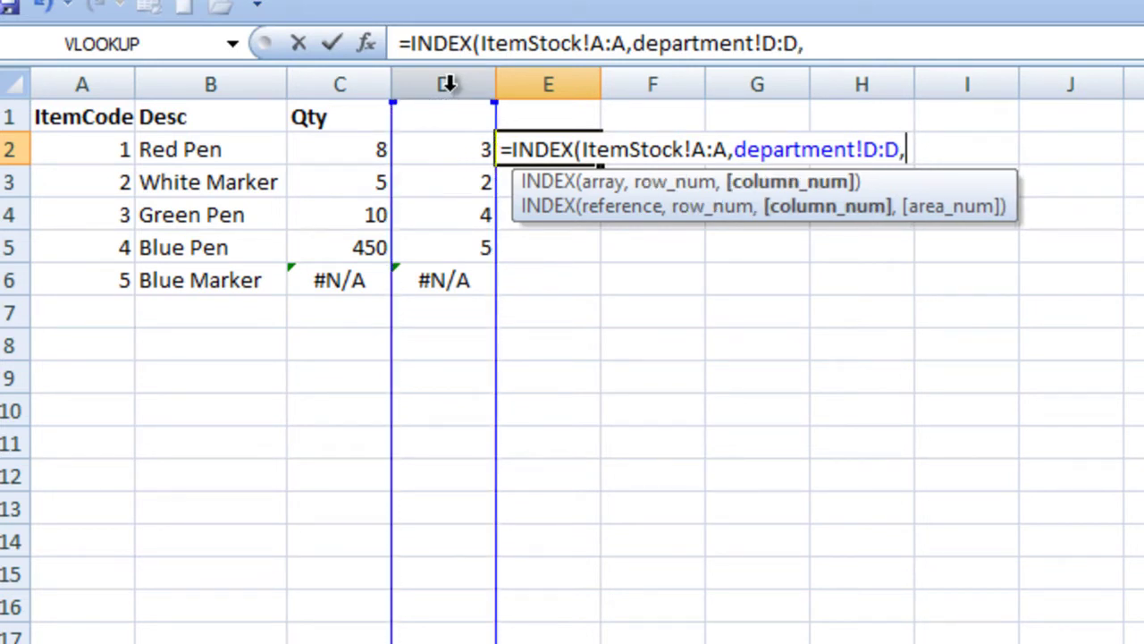
pyautogui.press('BackSpace')
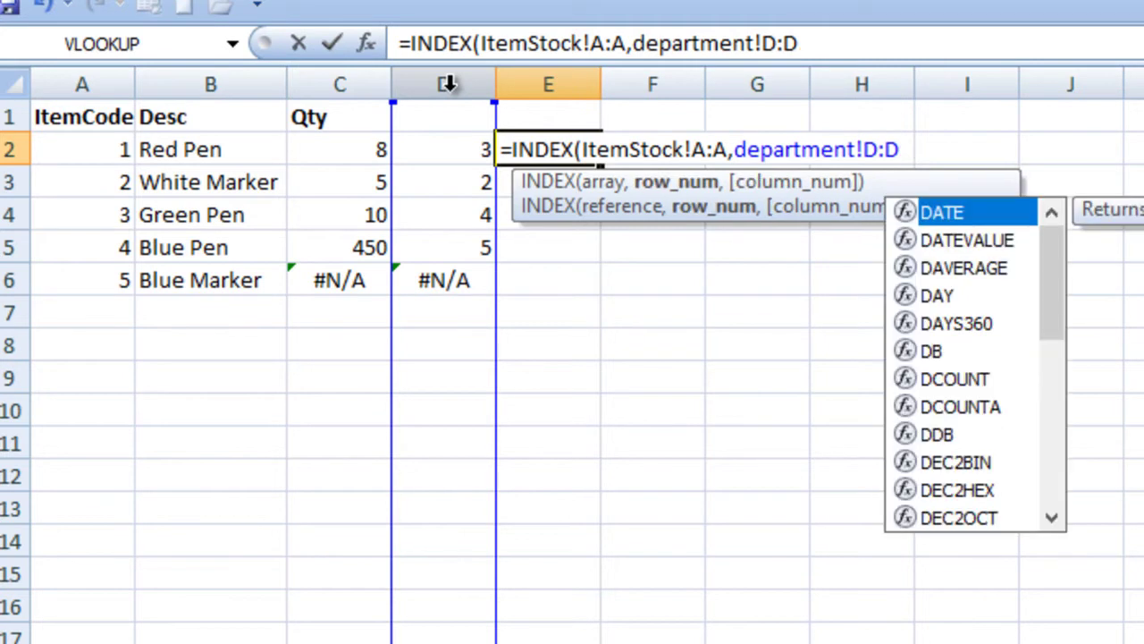
pyautogui.write(')')
pyautogui.press('Return')
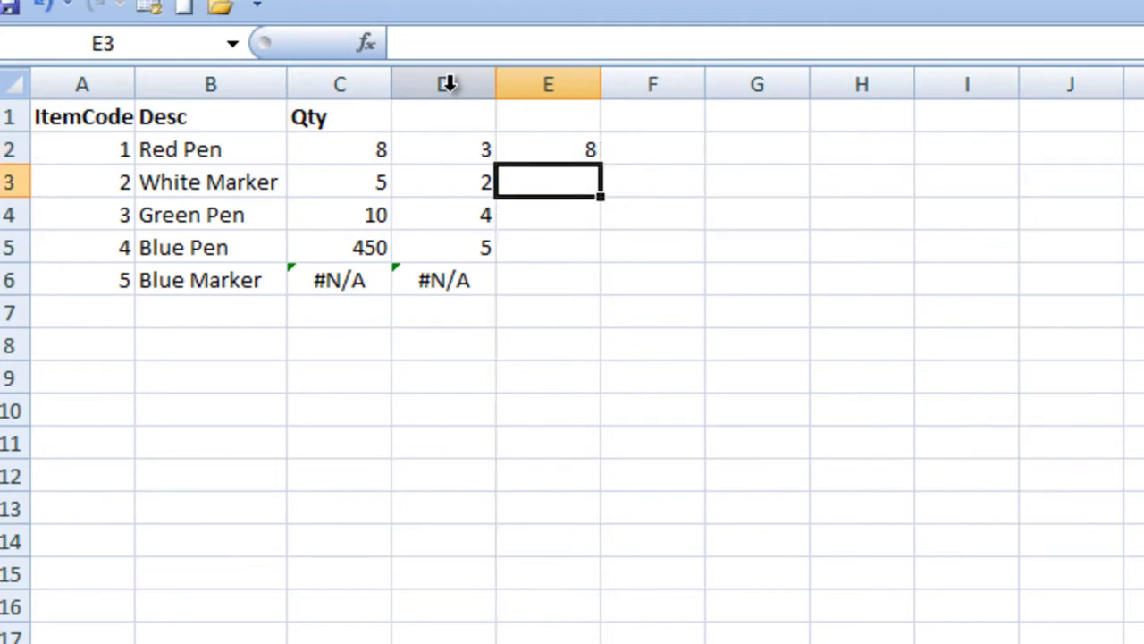
pyautogui.press('Up')
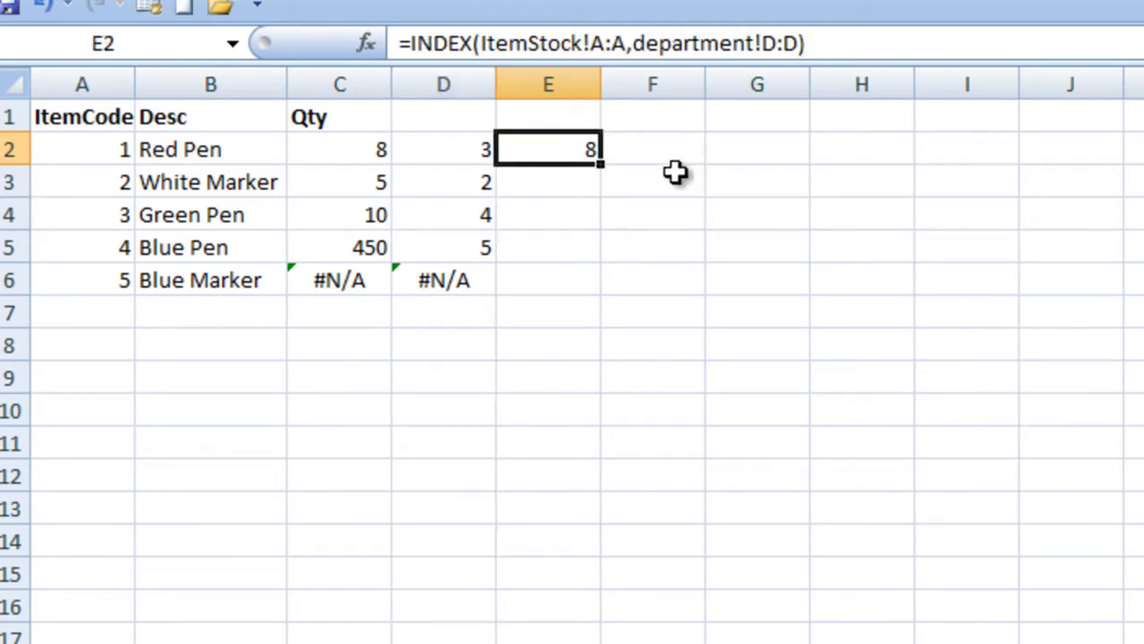
# Fill the INDEX formula down to E6 and compare it with C2's combined formula.
pyautogui.doubleClick(601, 166)
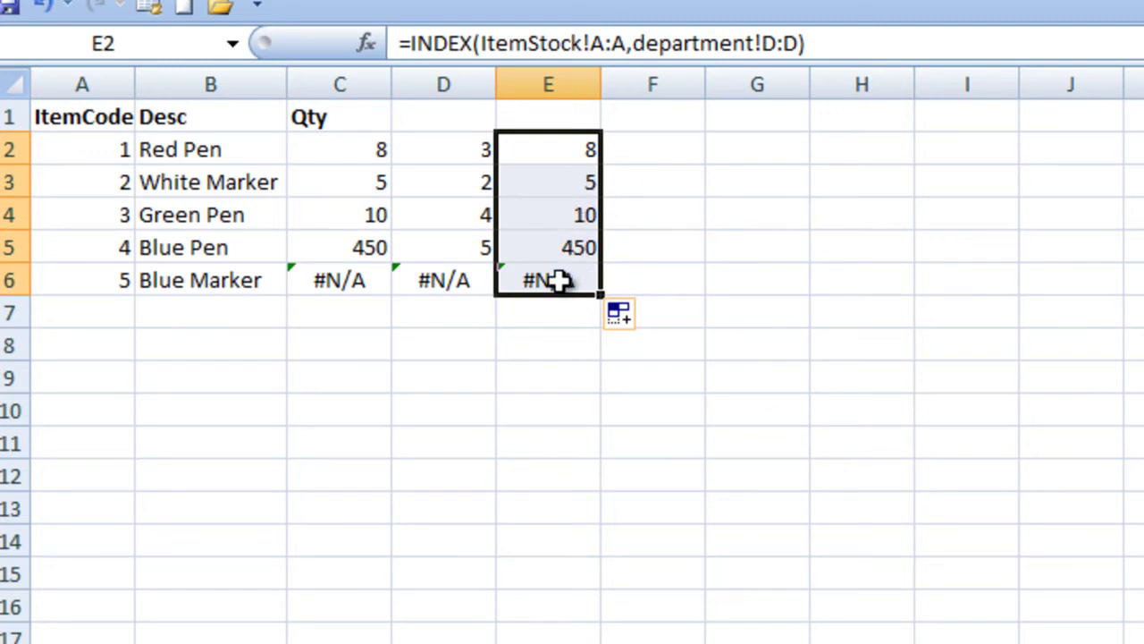
pyautogui.click(355, 150)
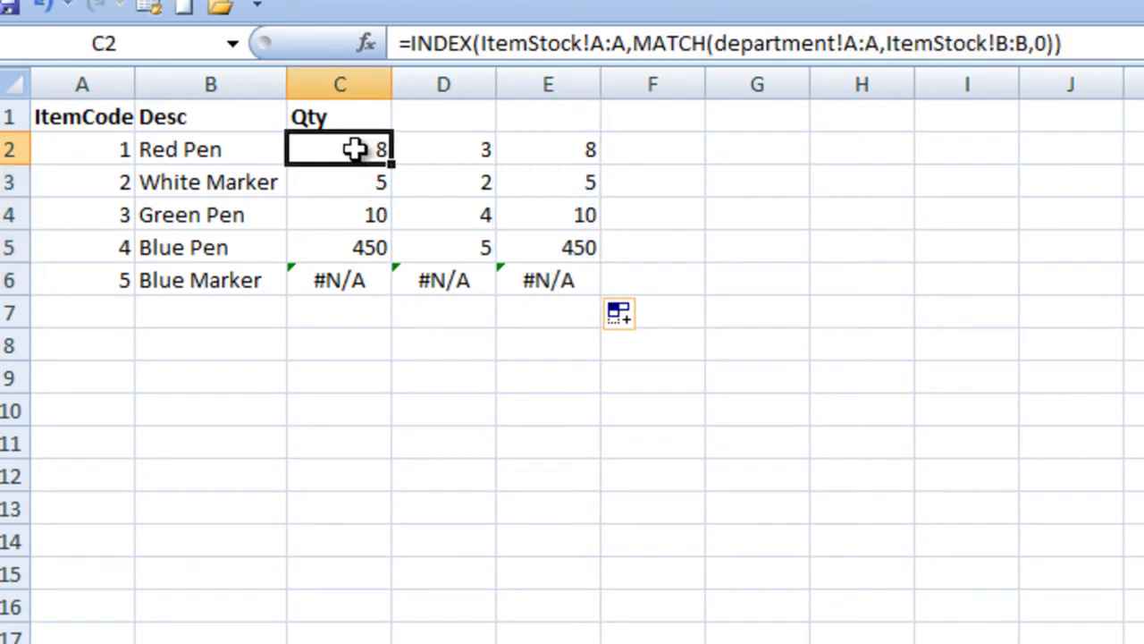
pyautogui.click(562, 147)
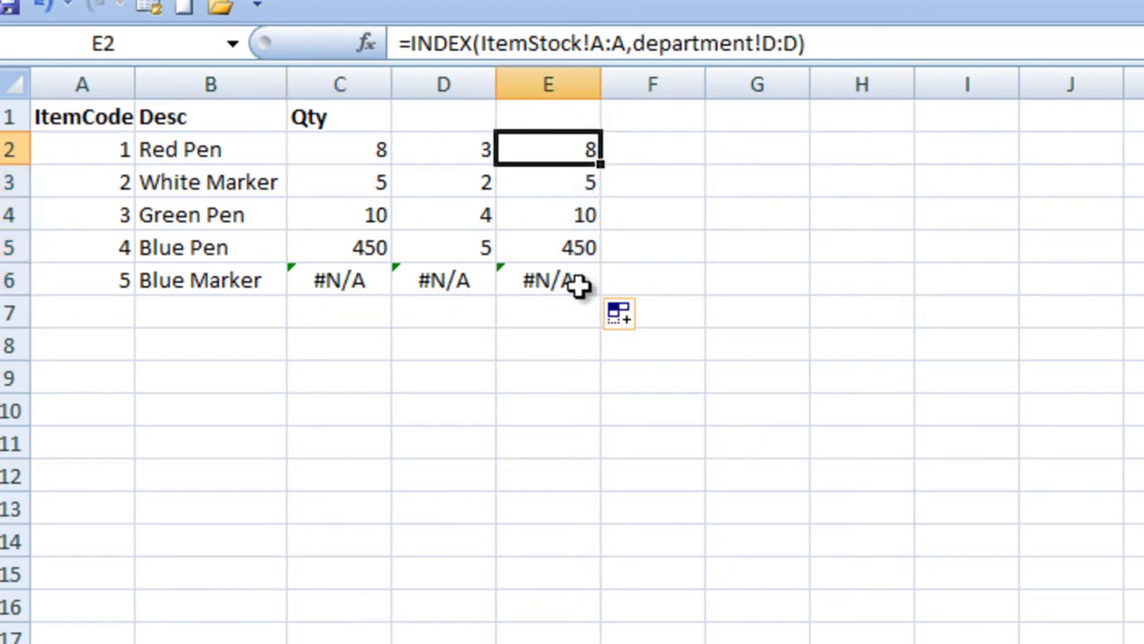